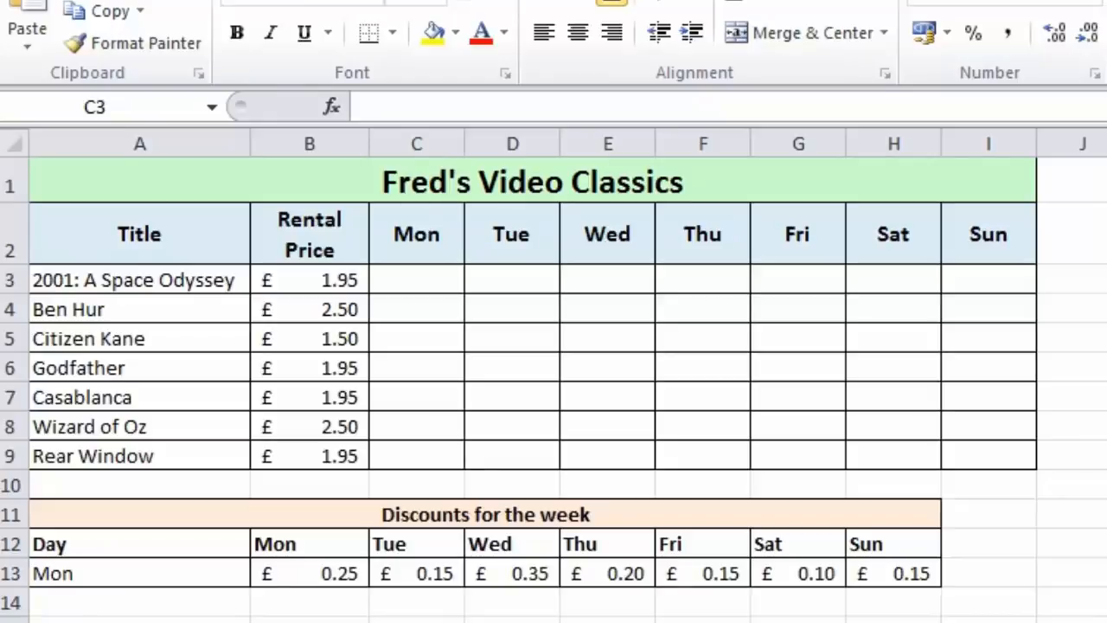
Enter the formula =B3-B13 in C3 to subtract Monday's discount from the rental price of 2001: A Space Odyssey.
click(415, 286)
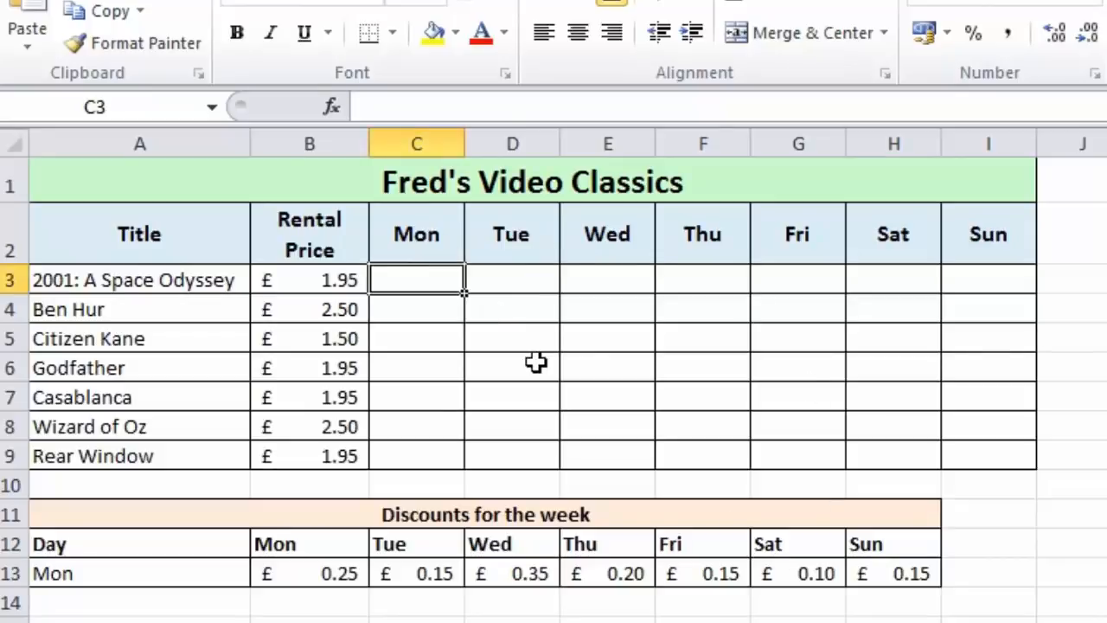
text(=)
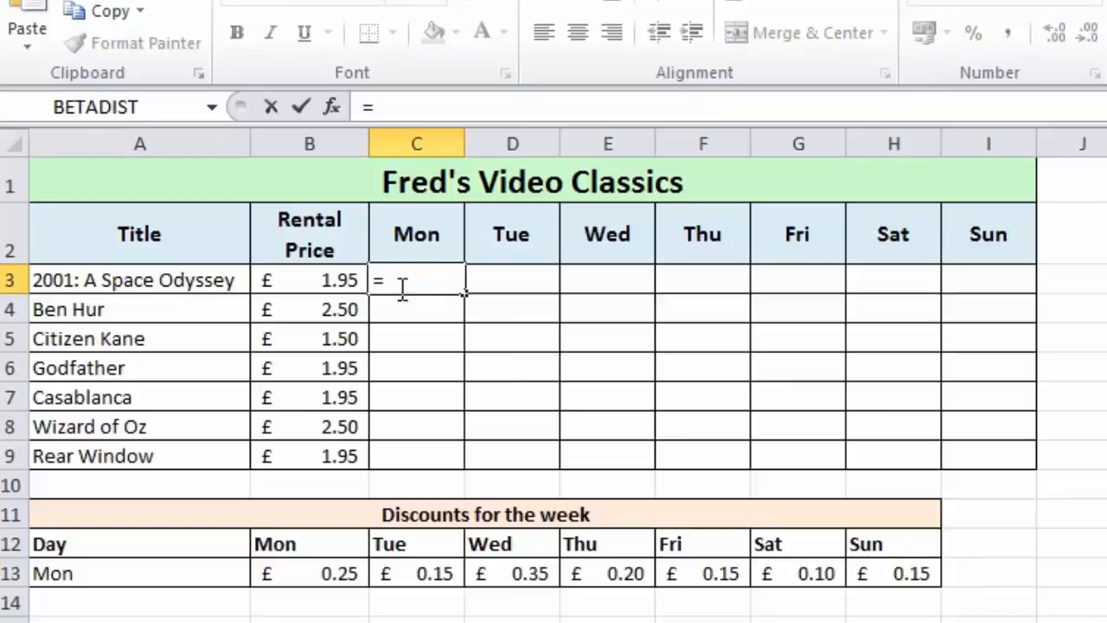
click(334, 280)
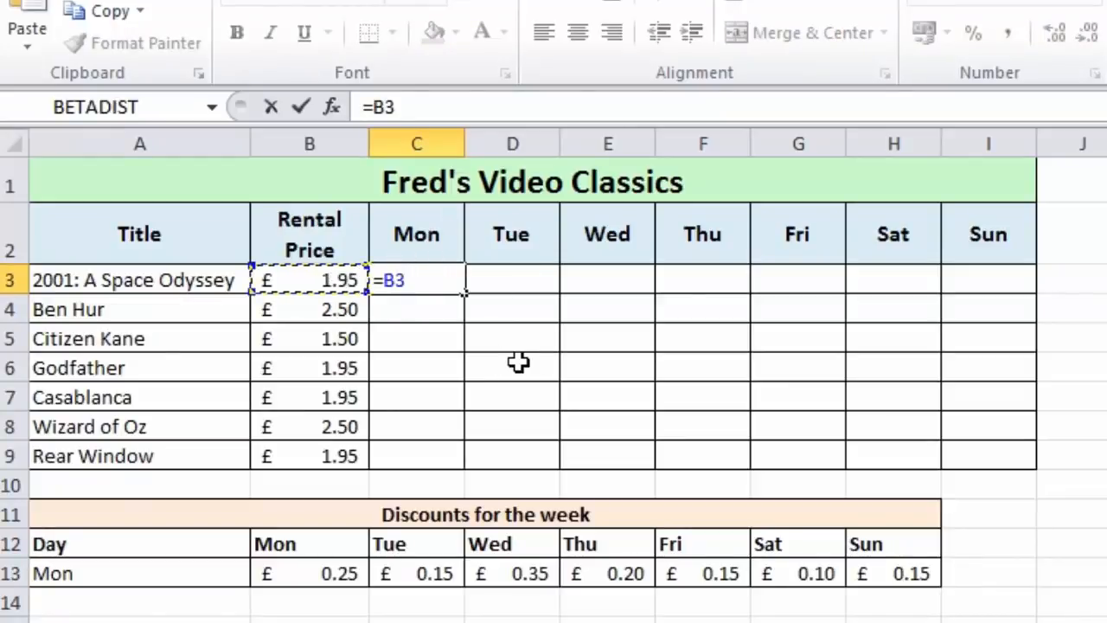
text(-)
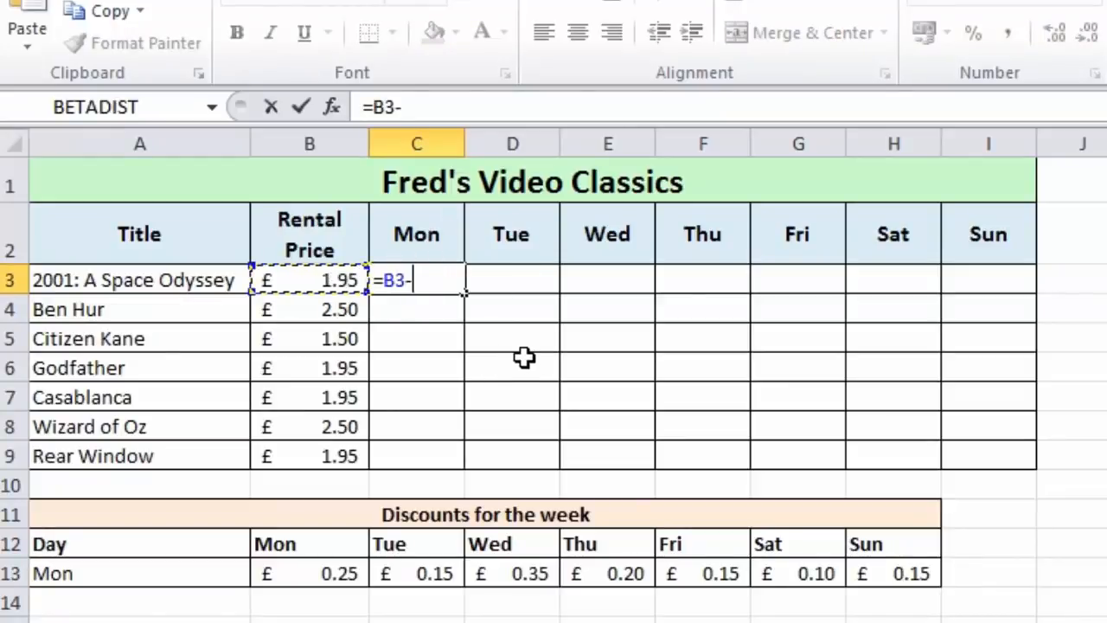
click(358, 569)
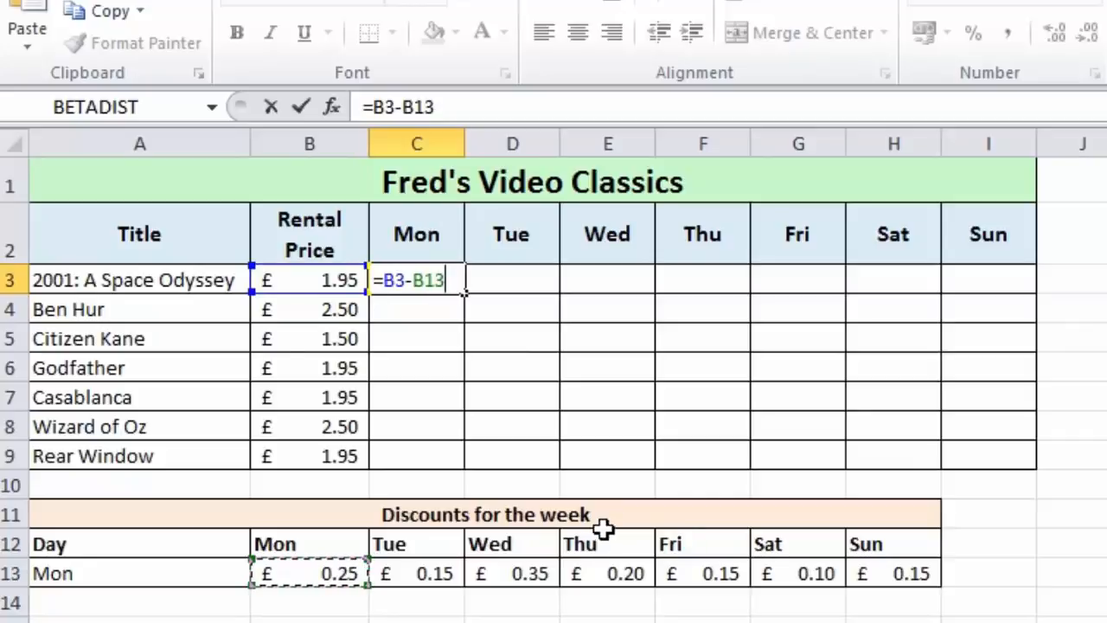
key(Return)
click(425, 279)
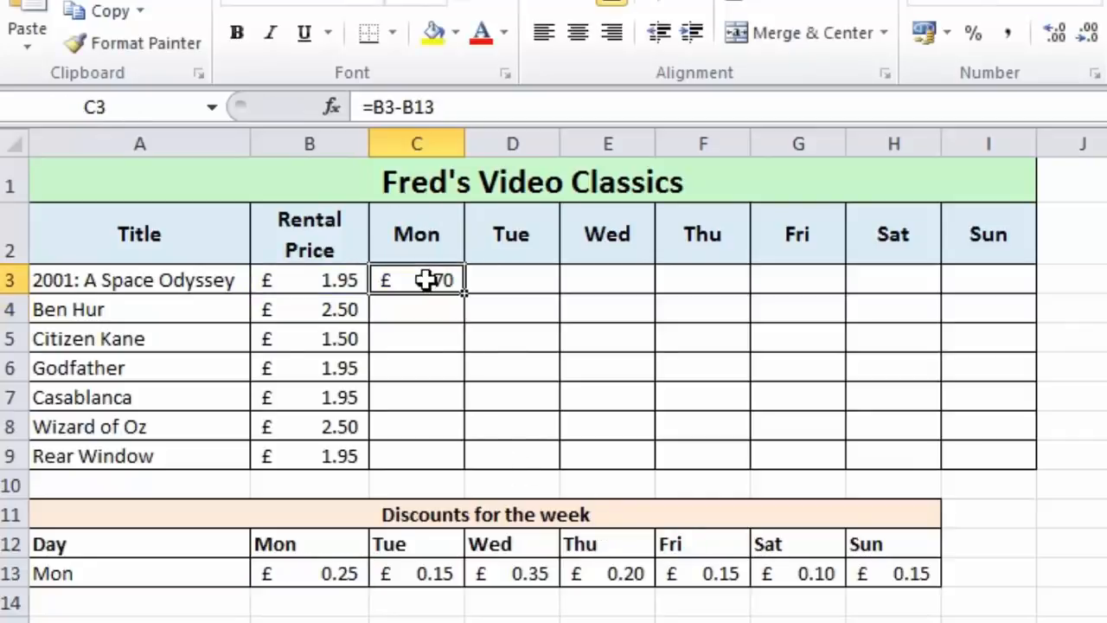
key(Down)
click(416, 279)
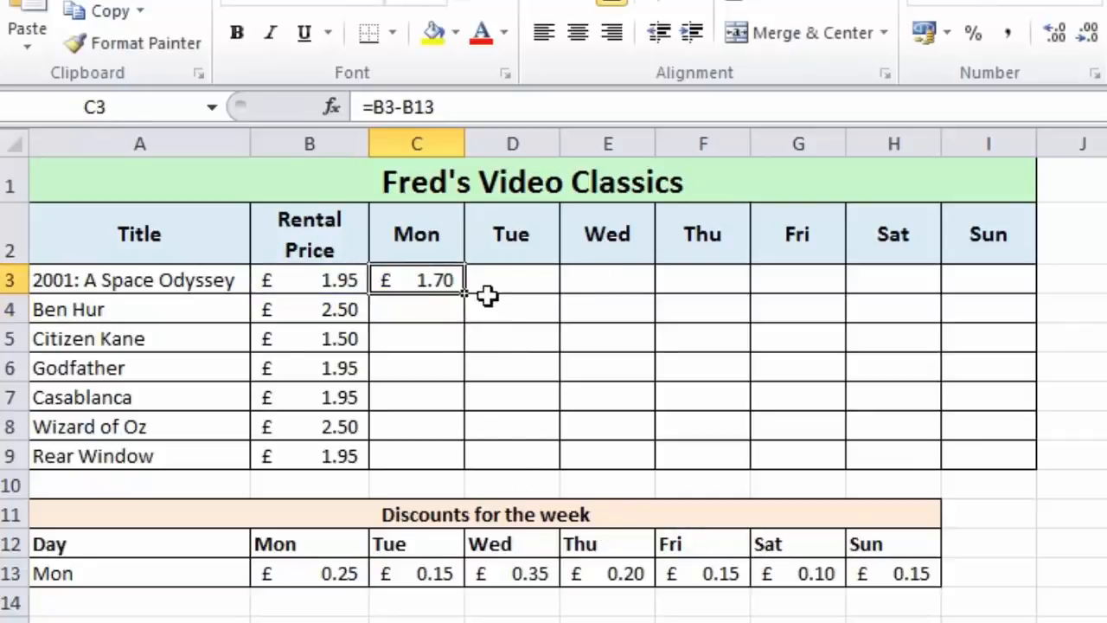
Fill the C3 formula across to I3 and check the rental price and the copied Saturday and Sunday formulas.
drag(485, 288, 993, 295)
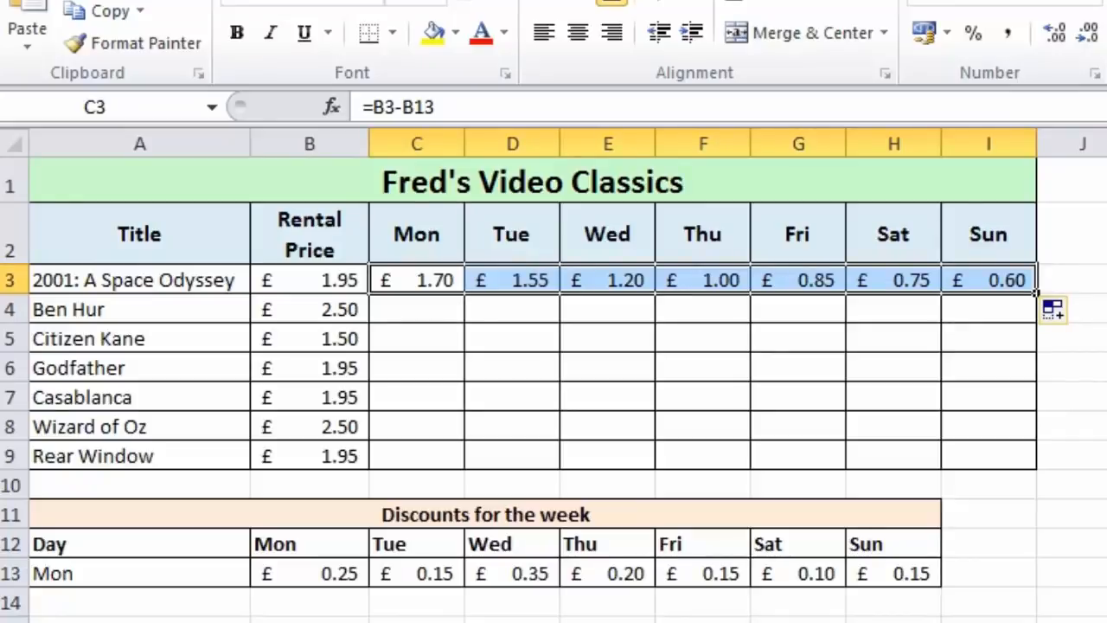
click(309, 279)
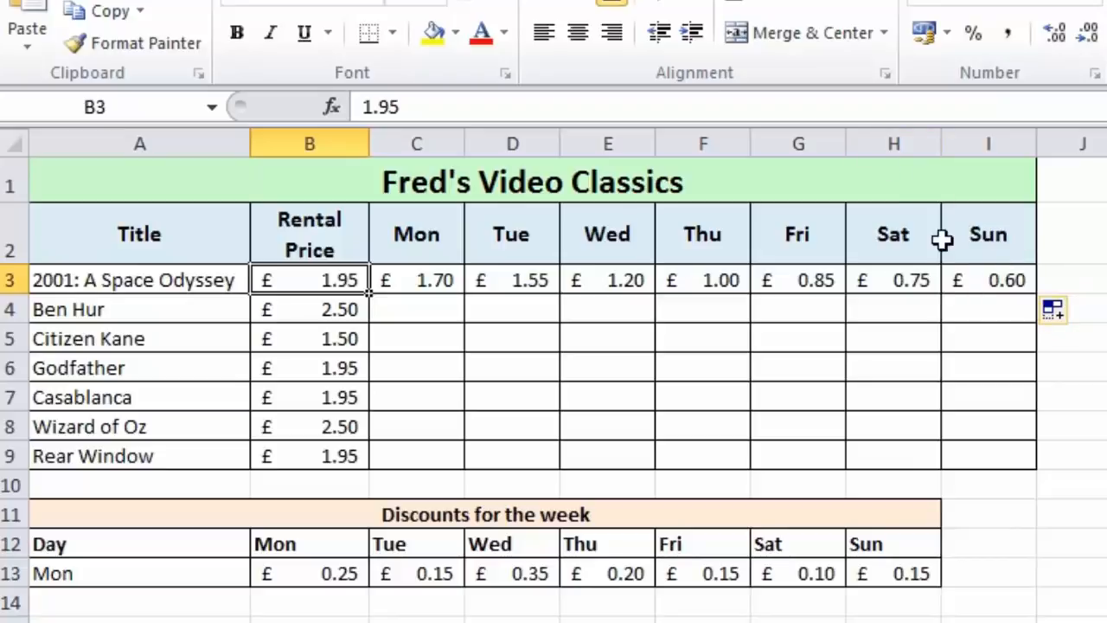
click(975, 282)
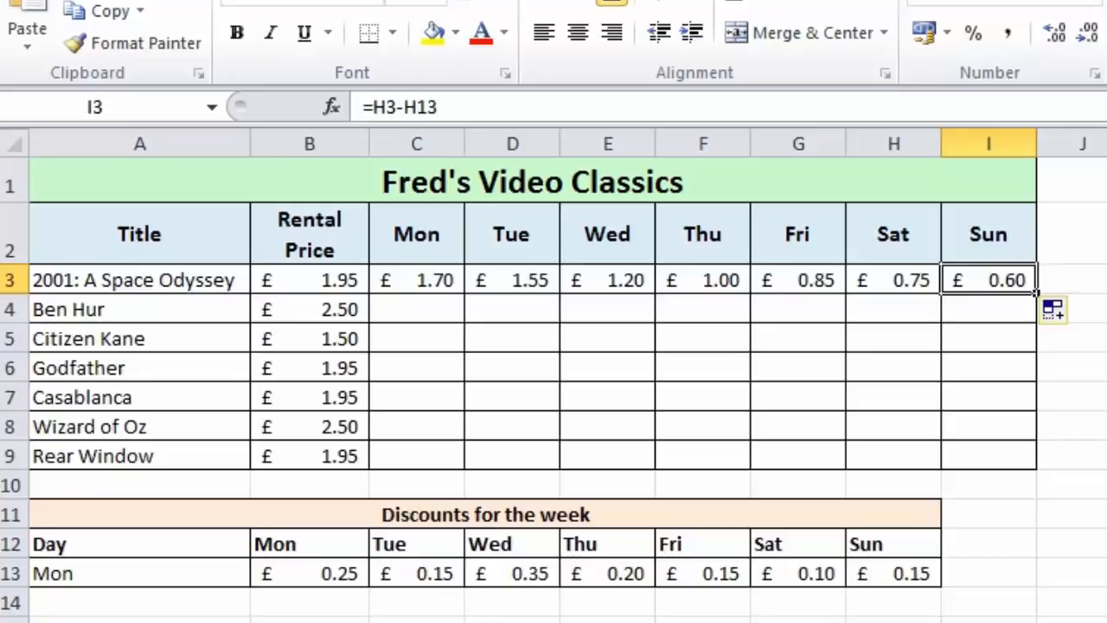
click(900, 275)
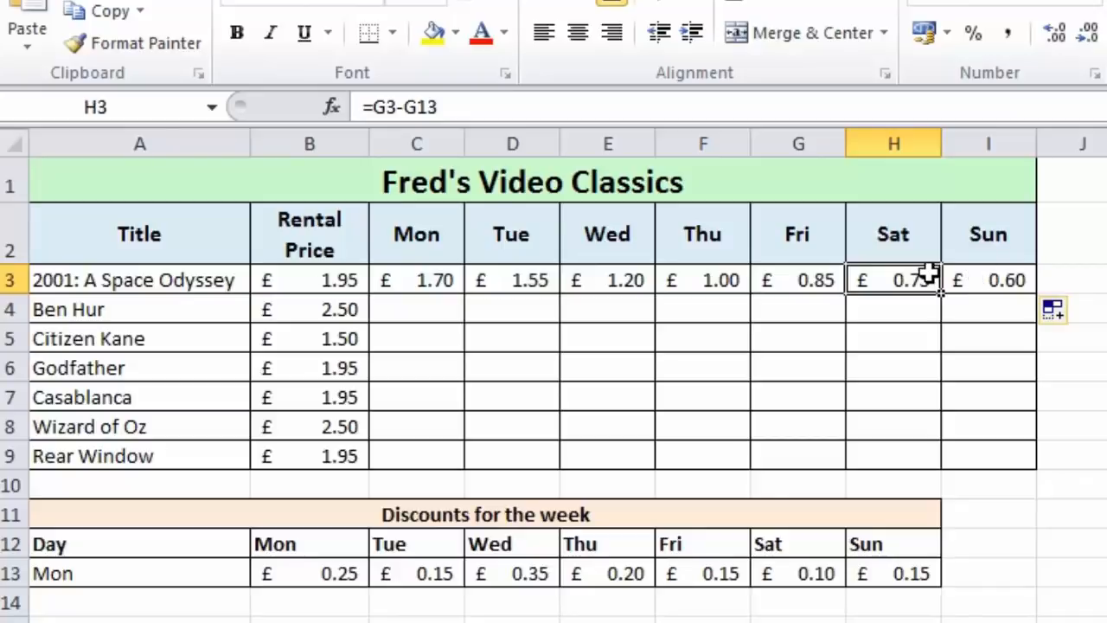
key(Right)
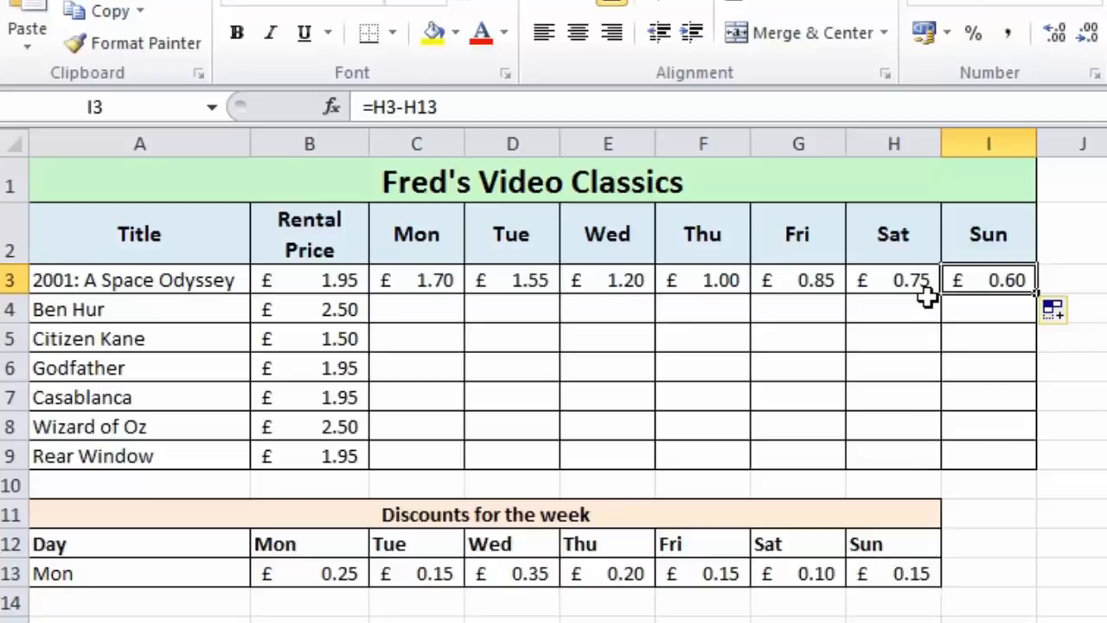
Clear the daily price formulas from C3:I3.
drag(428, 282, 1036, 278)
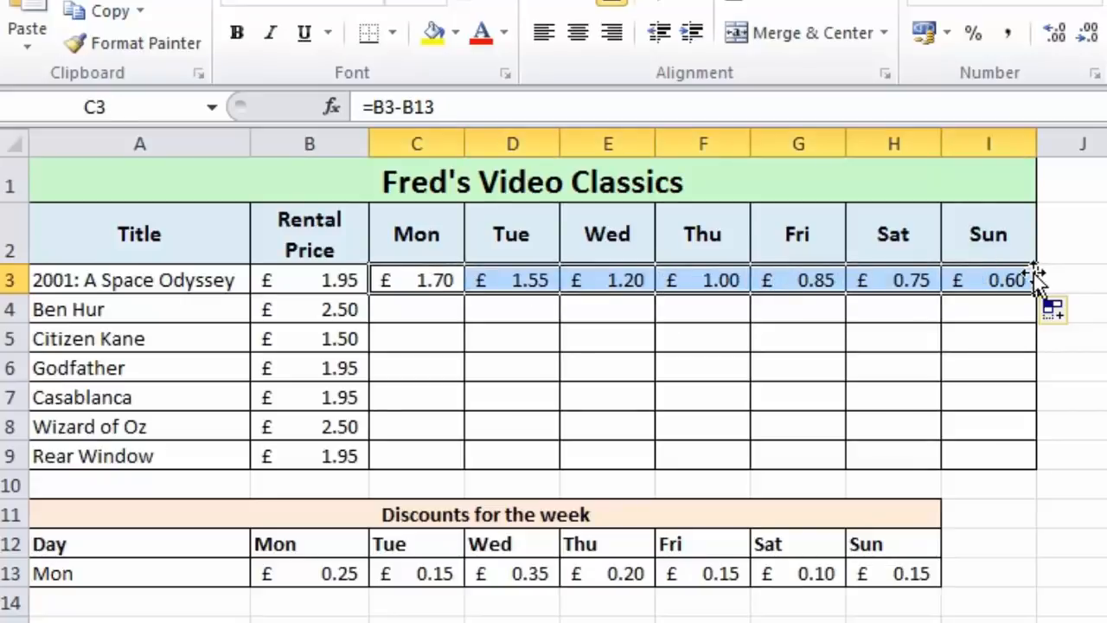
key(Delete)
Enter the mixed-reference formula =$B3-B$13 in C3, locking the rental price column and the discount row.
click(413, 275)
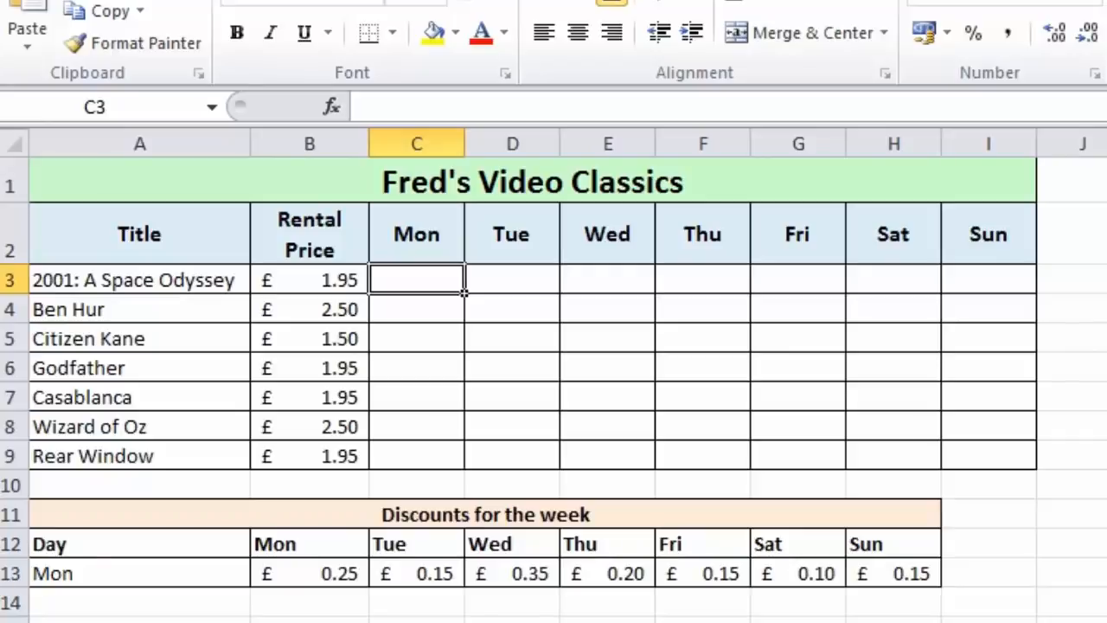
text(=)
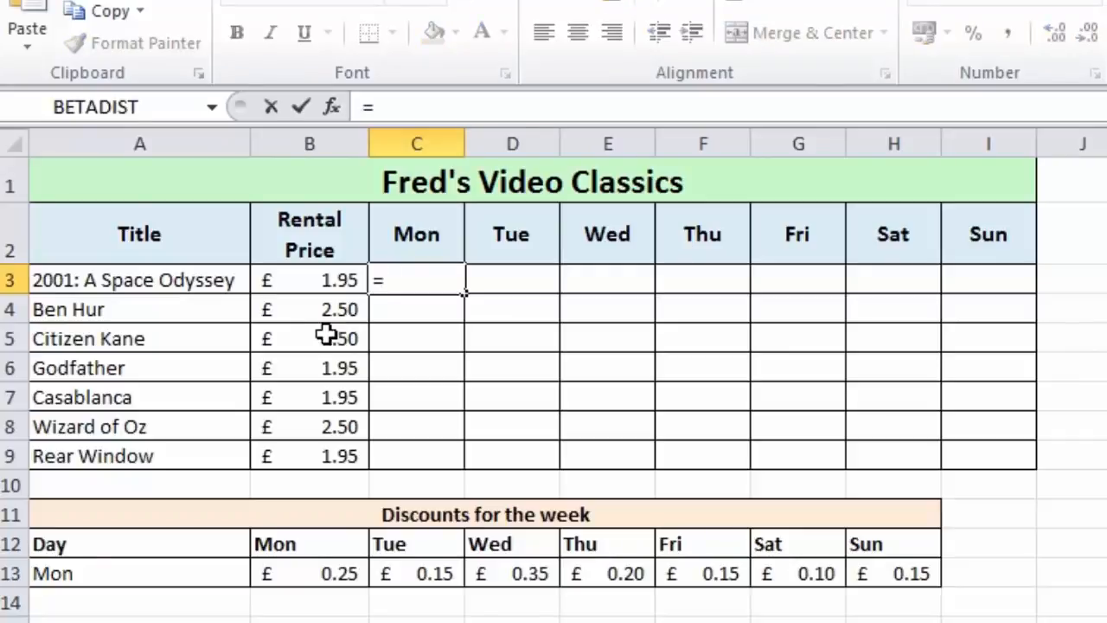
click(333, 279)
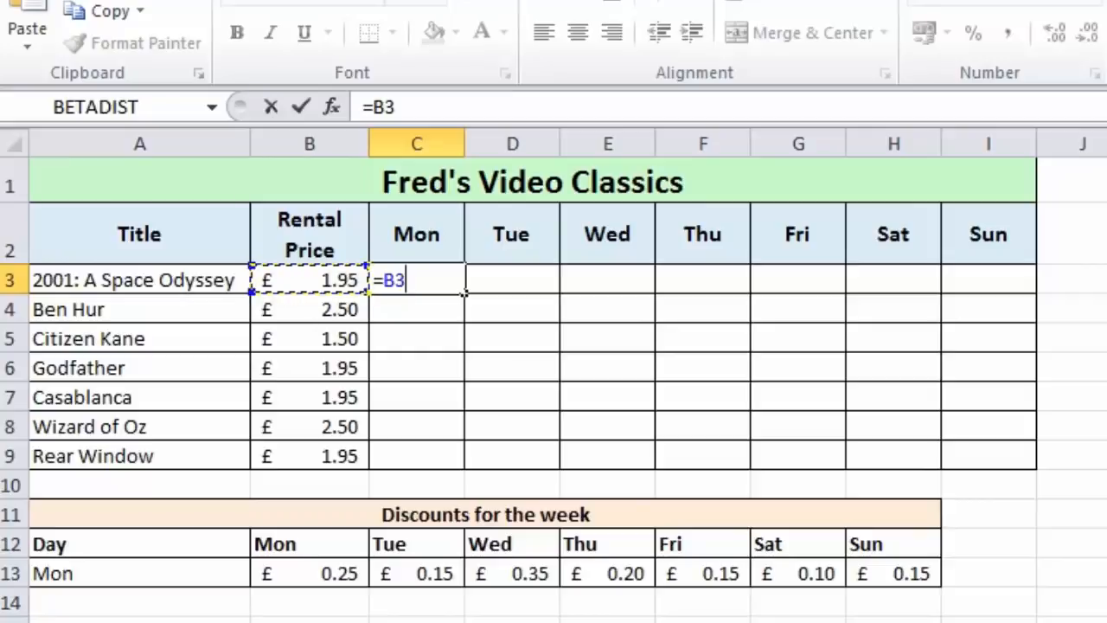
key(F4)
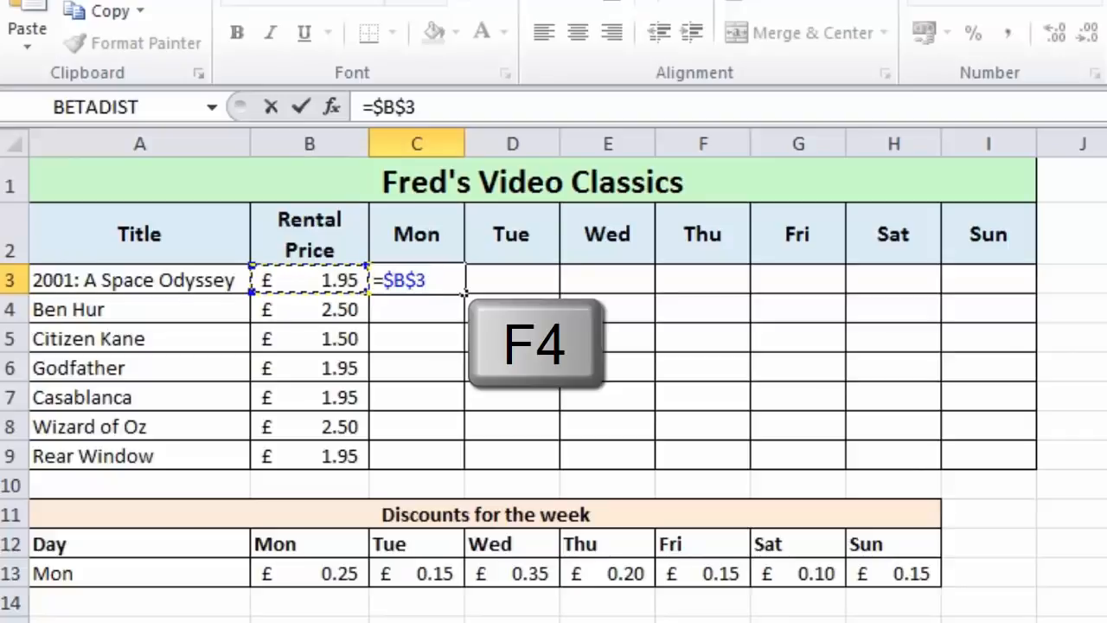
key(F4)
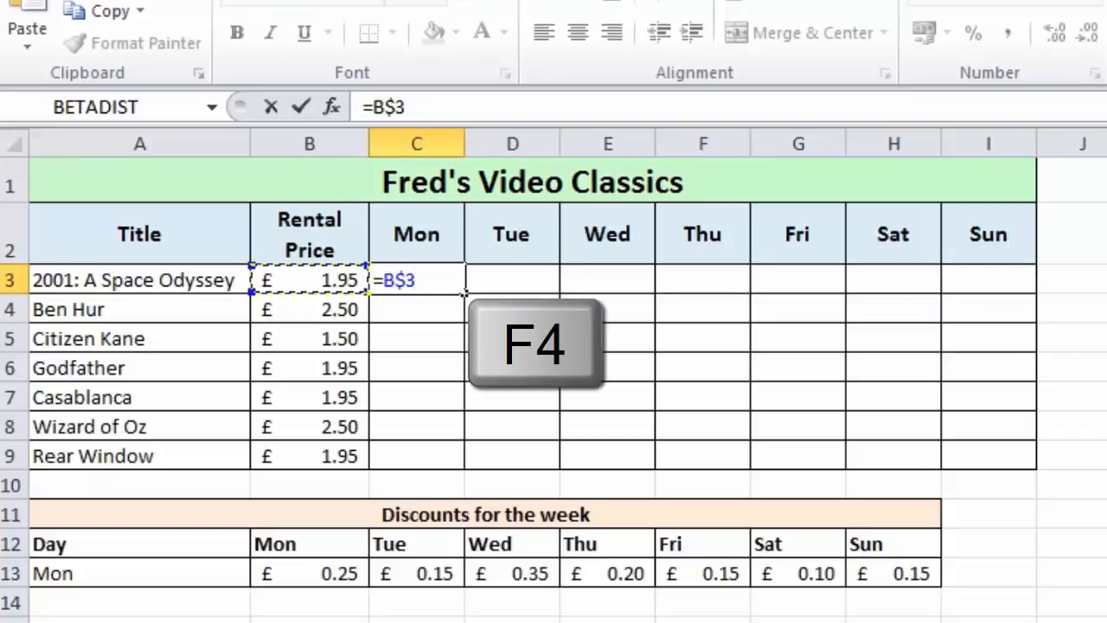
key(F4)
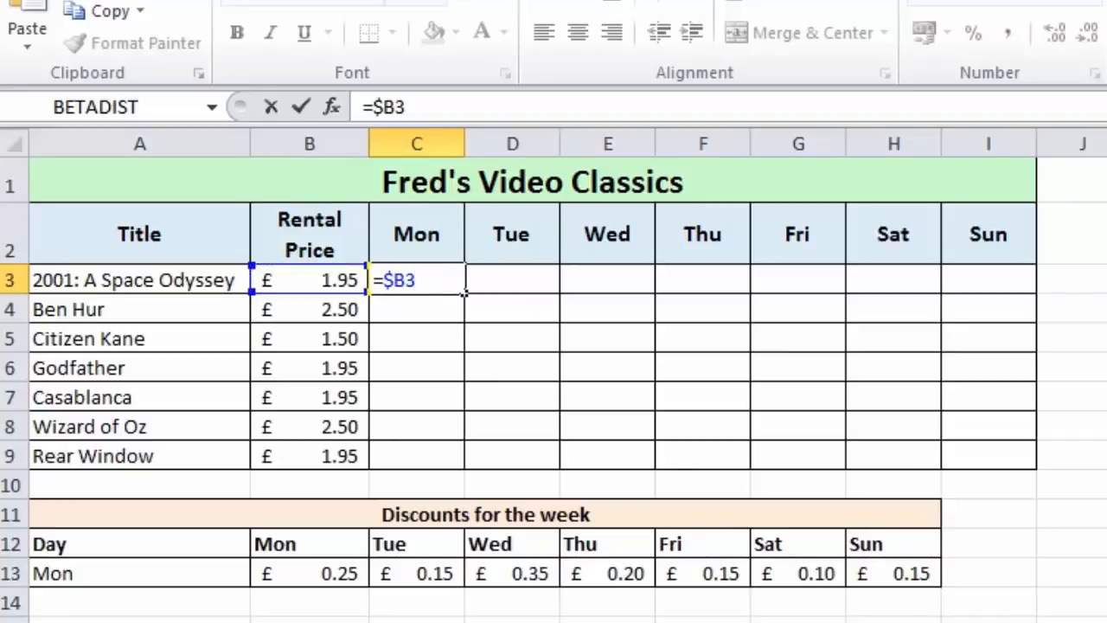
text(-)
click(289, 574)
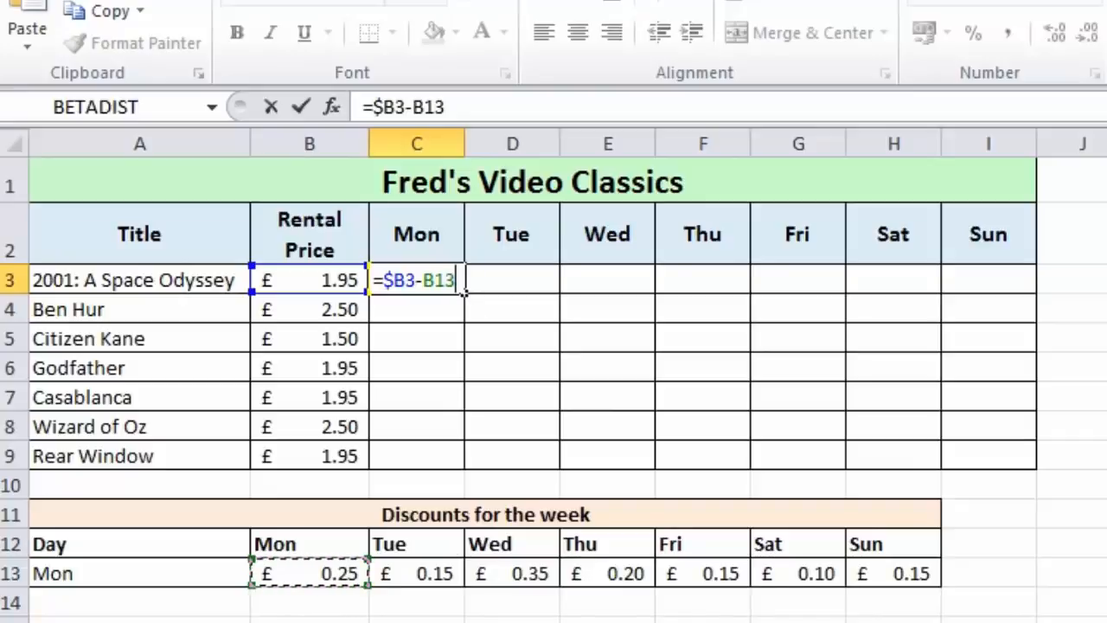
key(F4)
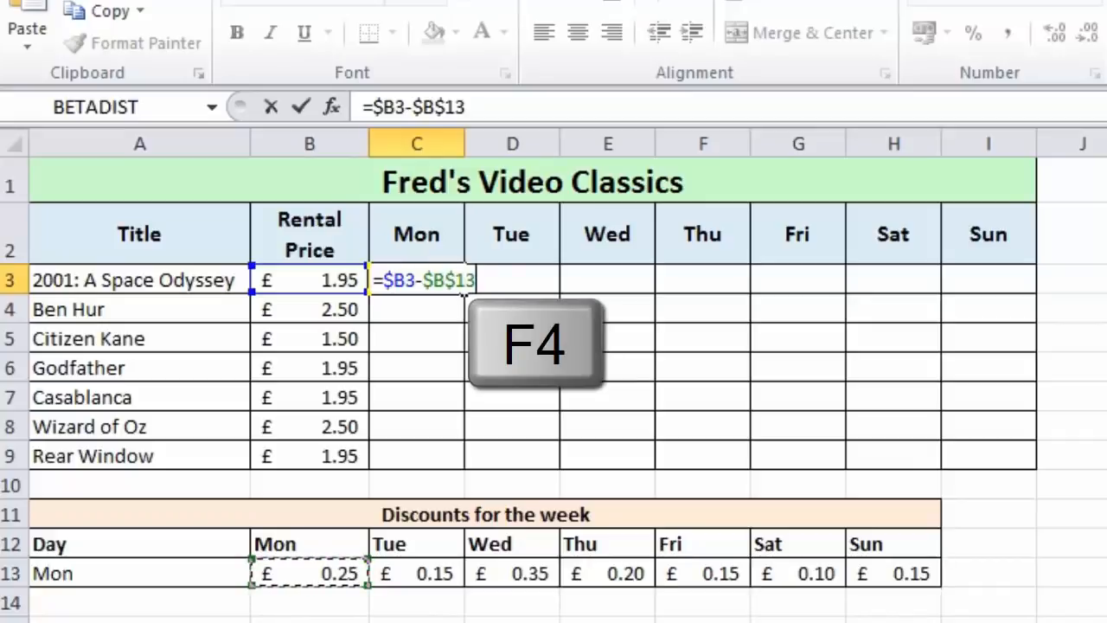
key(F4)
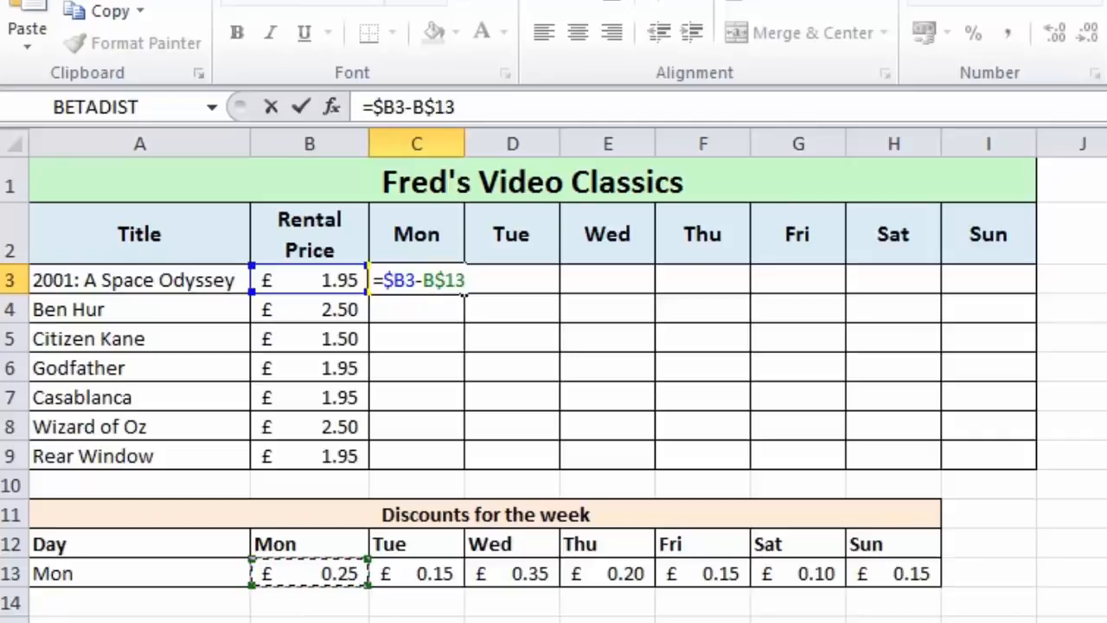
click(298, 106)
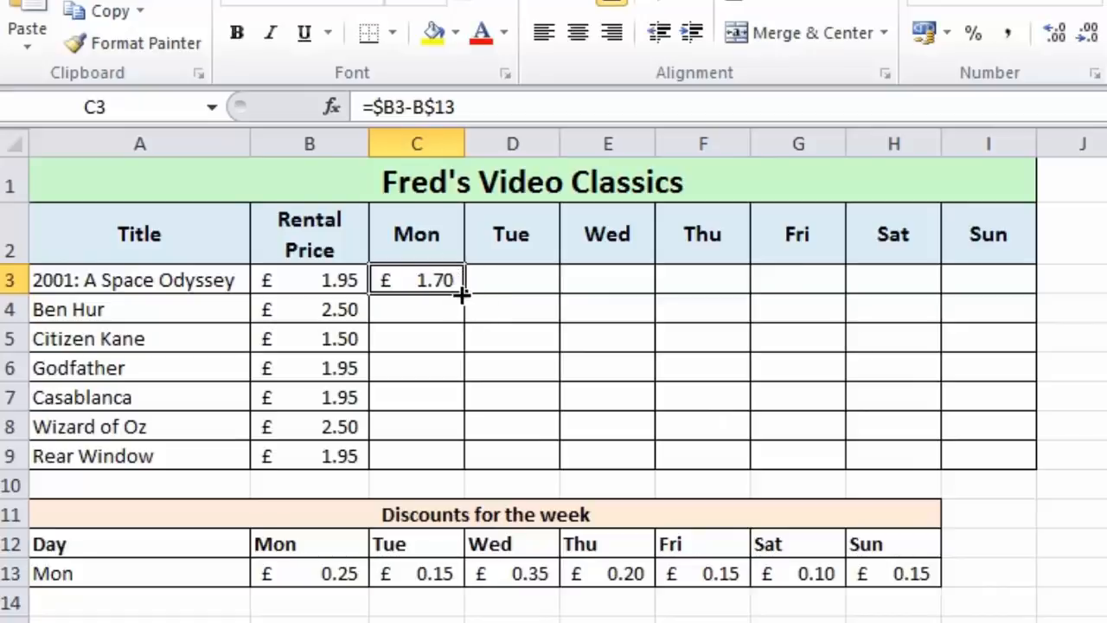
Fill the C3 formula across to I3 and down to row 9, and check the copied formula in H8.
drag(464, 292, 1000, 302)
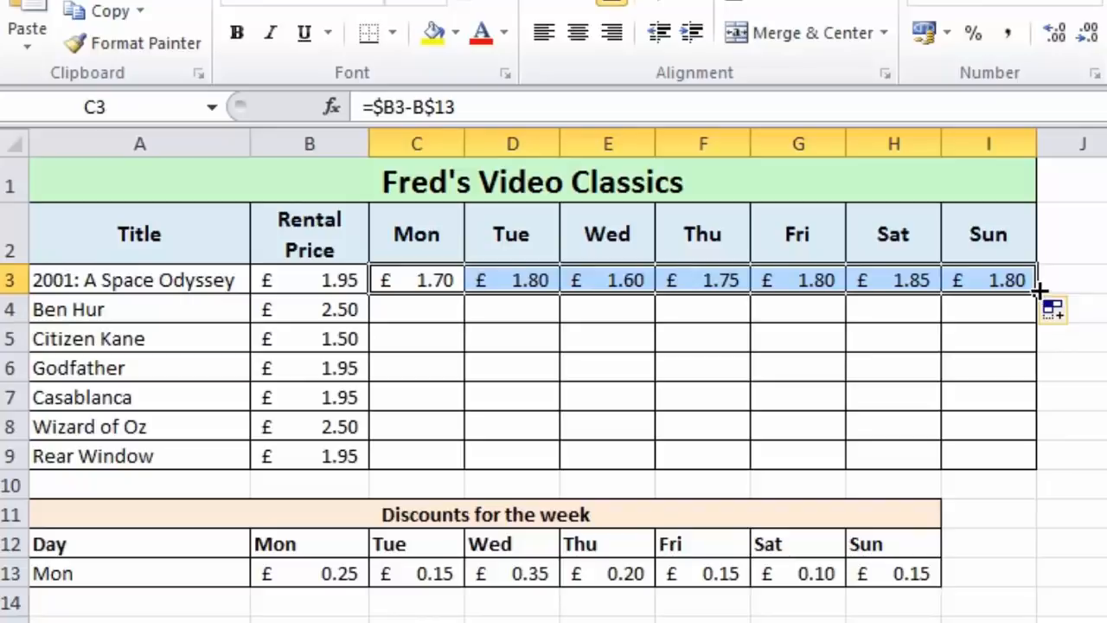
drag(1037, 291, 1040, 470)
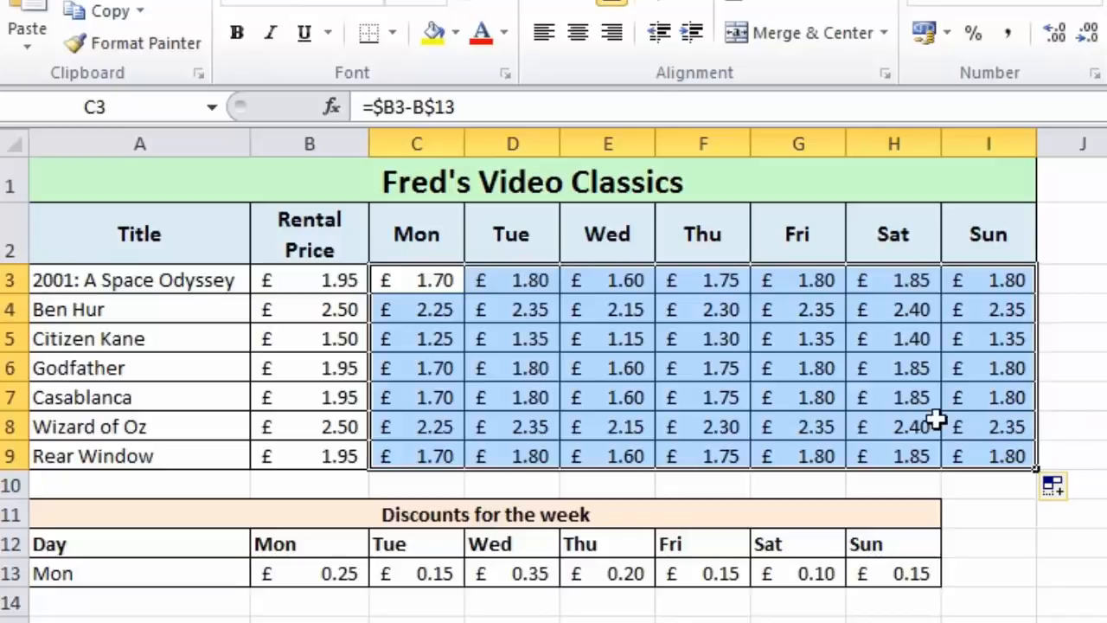
click(927, 424)
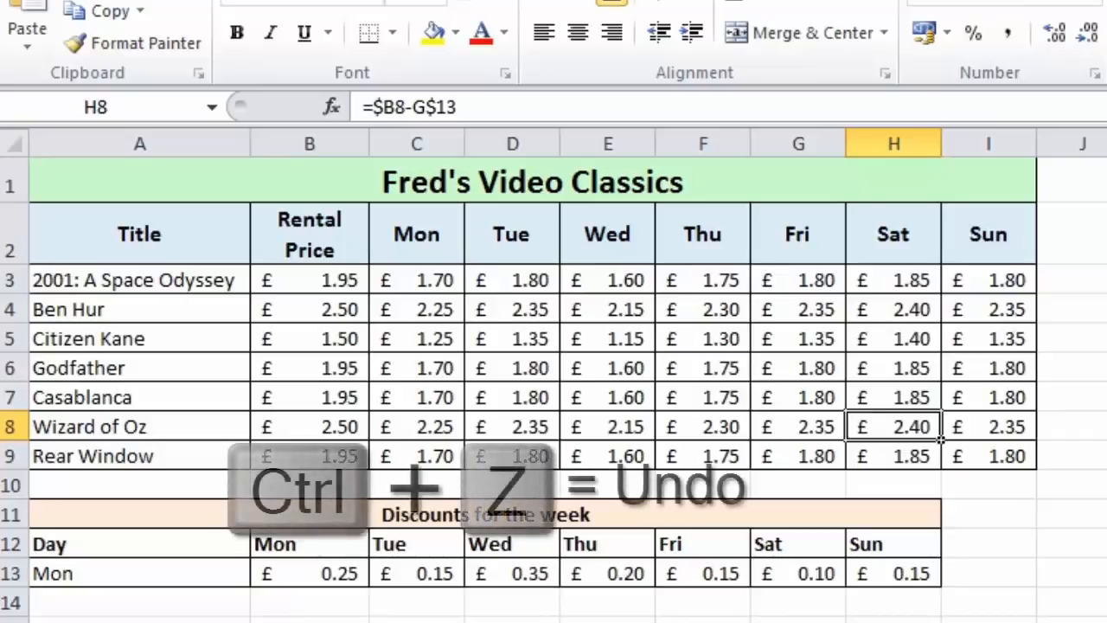
Undo the downward and the across fill of the C3 formula.
key(ctrl+z)
key(ctrl+z)
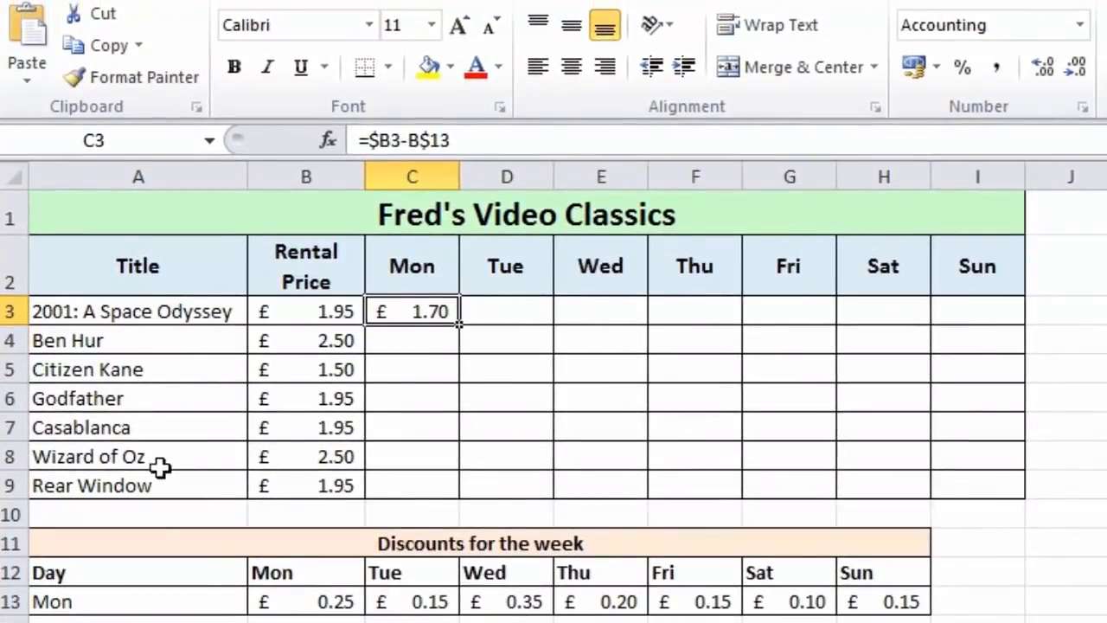
Copy the C3 formula and paste it into the whole range C3:I9.
click(111, 52)
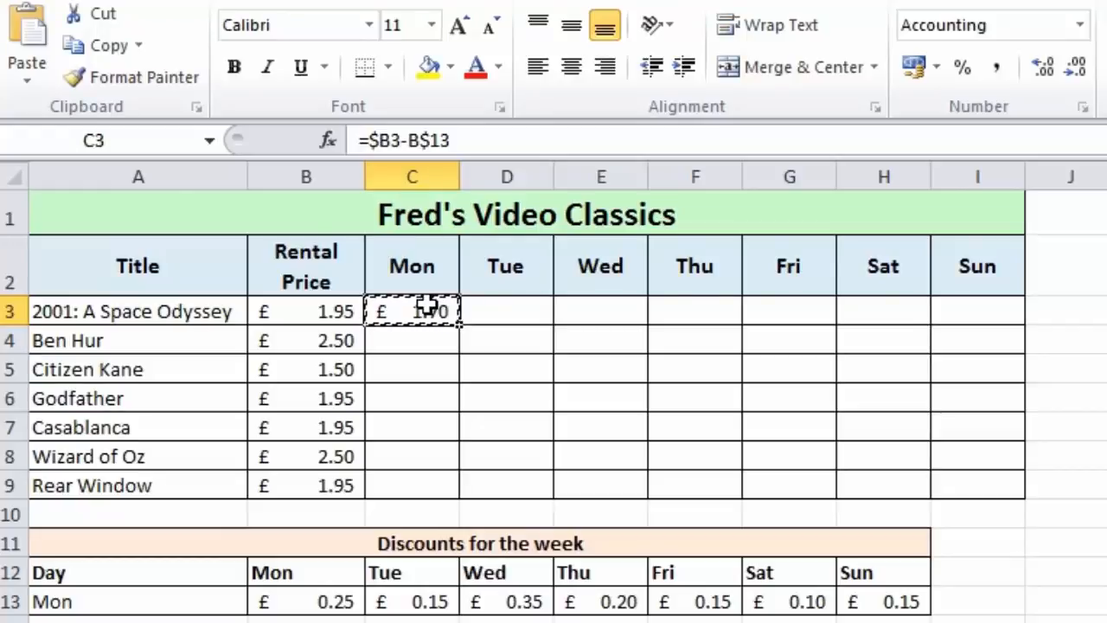
drag(426, 305, 971, 501)
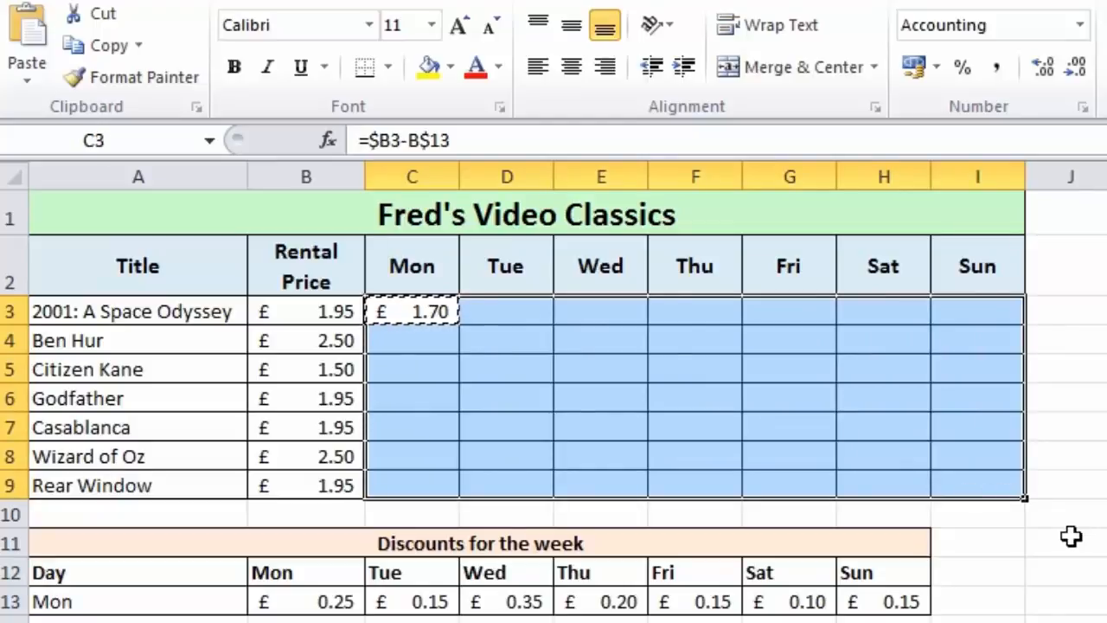
key(ctrl+v)
key(Escape)
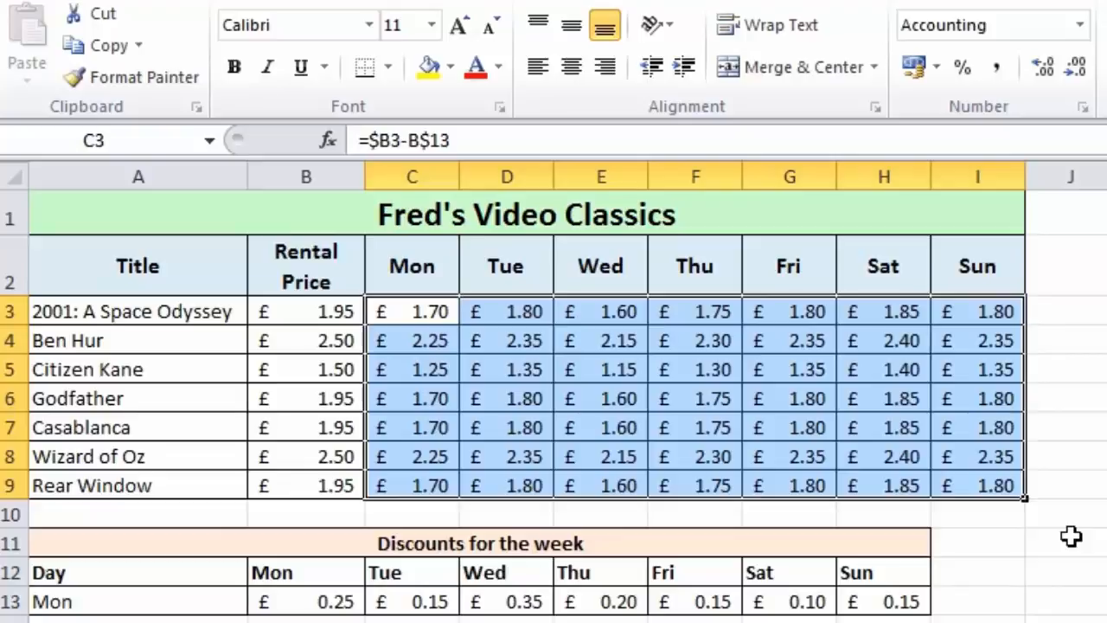